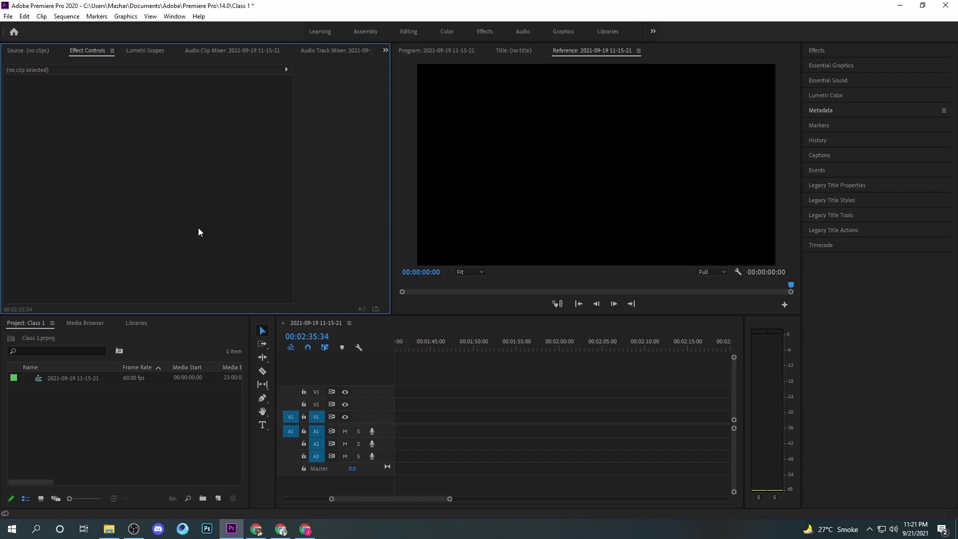
Create a 1920x1080 Black Video item with a 60.00 fps timebase.
{"action": "left_click", "coordinate": [218, 498]}
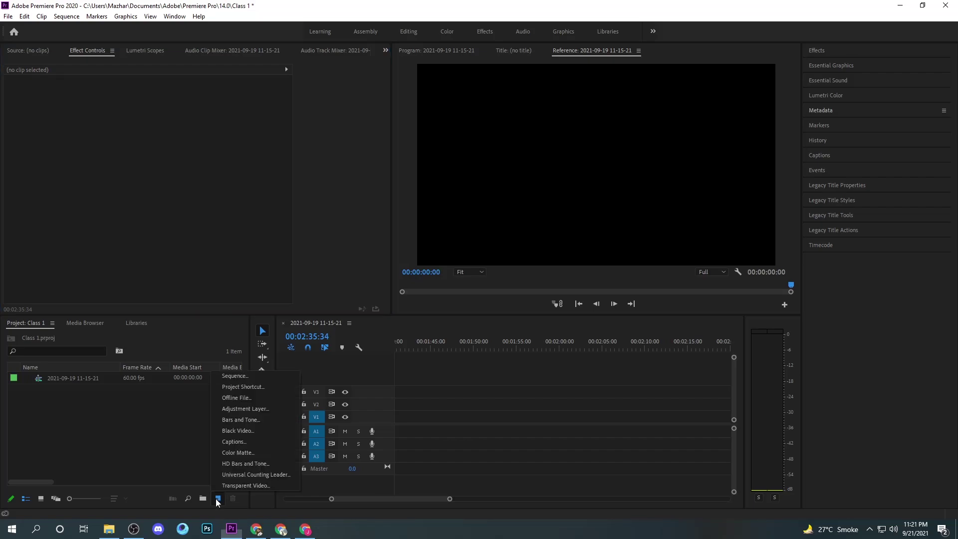
{"action": "left_click", "coordinate": [239, 430]}
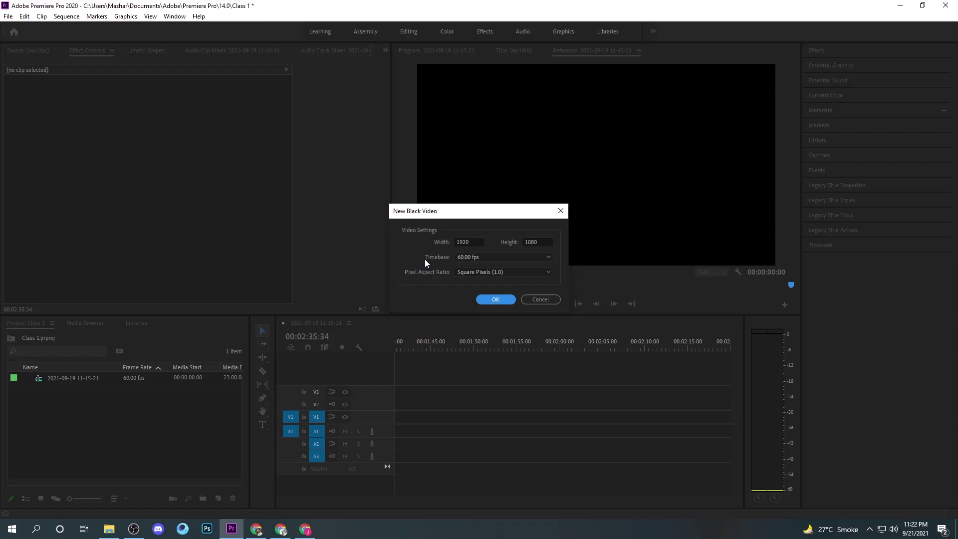
{"action": "left_click", "coordinate": [492, 258]}
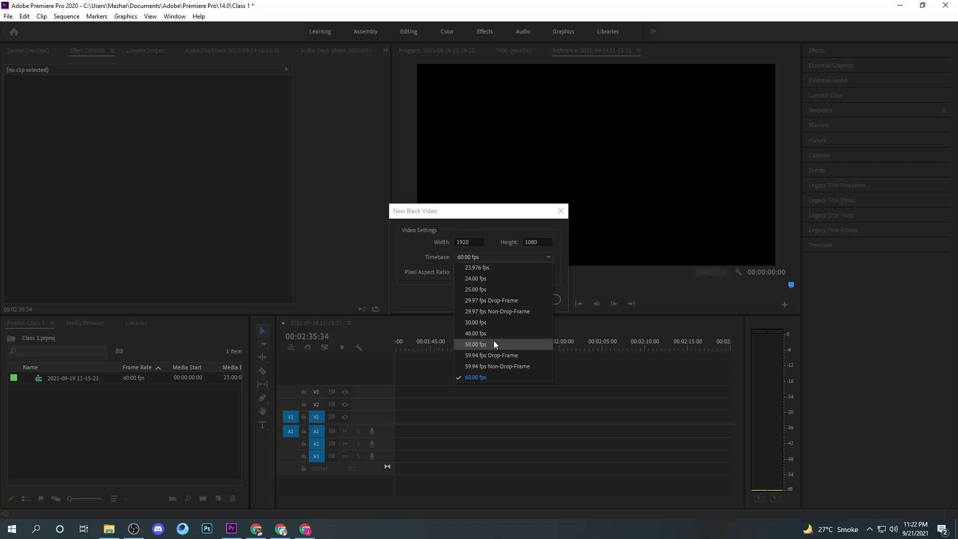
{"action": "left_click", "coordinate": [550, 256]}
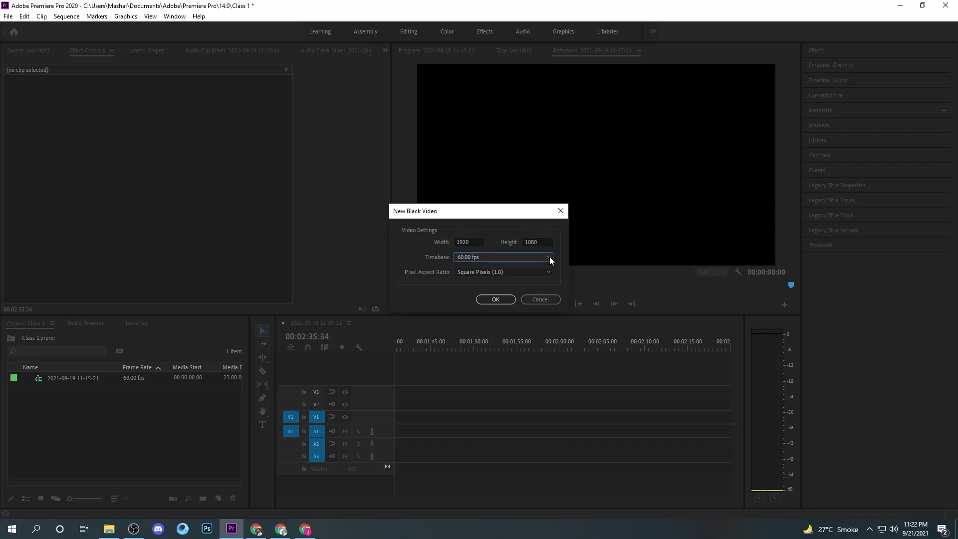
{"action": "left_click", "coordinate": [496, 300]}
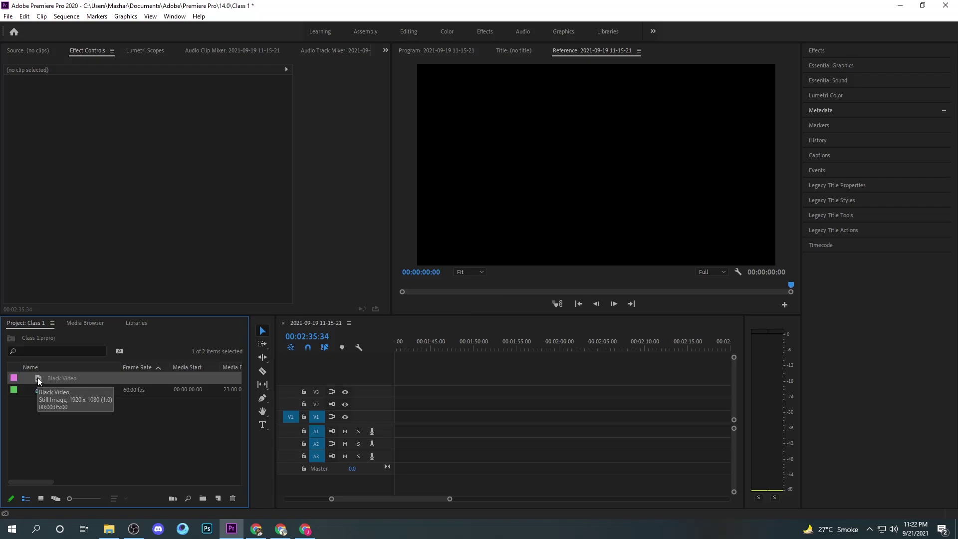
Put Black Video on V1 at 00:00:00:00 and stretch it to about 1:18.
{"action": "left_click_drag", "start_coordinate": [37, 378], "coordinate": [391, 424]}
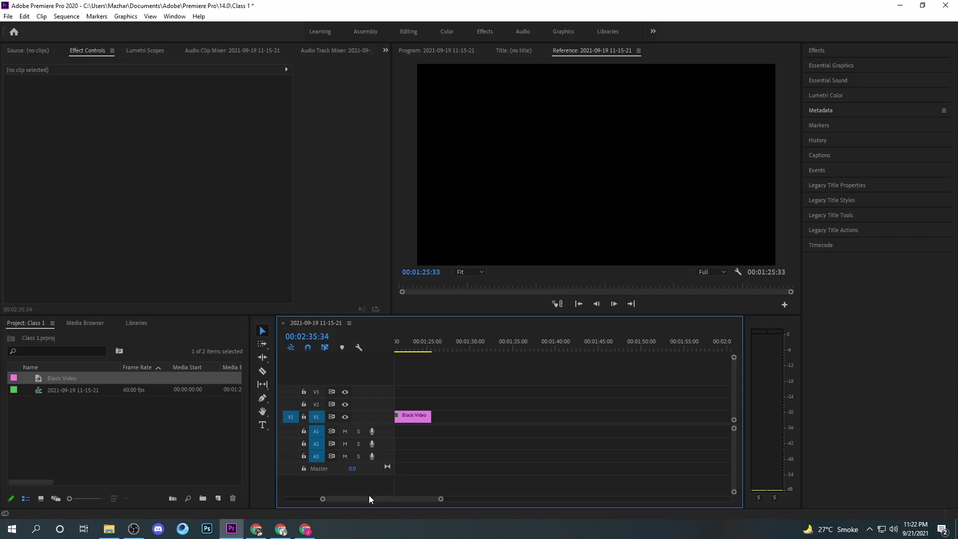
{"action": "left_click_drag", "start_coordinate": [369, 499], "coordinate": [337, 500]}
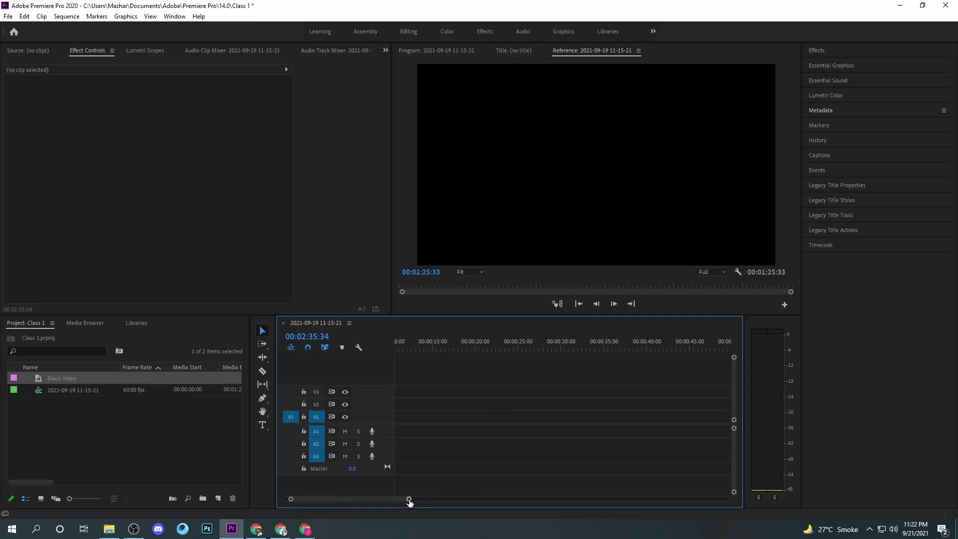
{"action": "left_click_drag", "start_coordinate": [408, 500], "coordinate": [475, 499]}
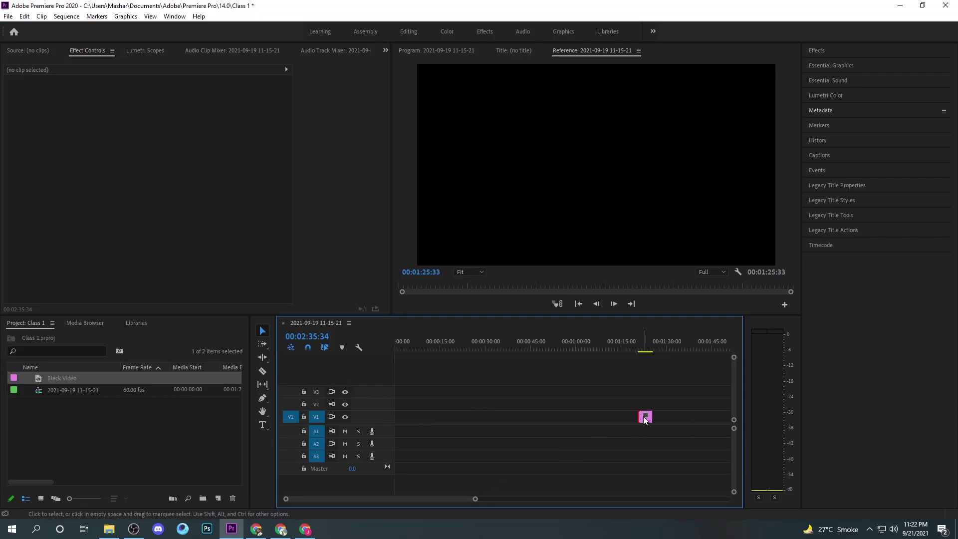
{"action": "left_click_drag", "start_coordinate": [643, 415], "coordinate": [384, 425]}
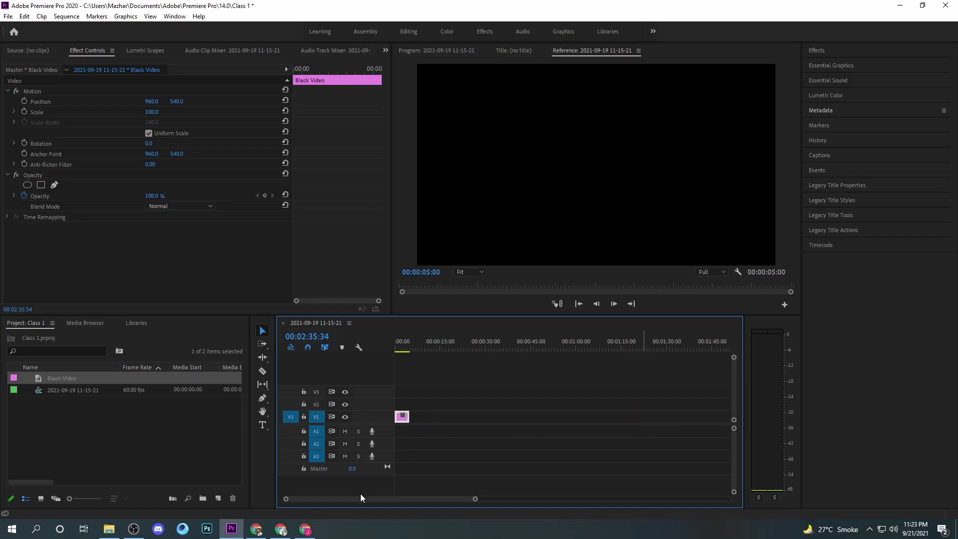
{"action": "left_click_drag", "start_coordinate": [412, 417], "coordinate": [632, 422]}
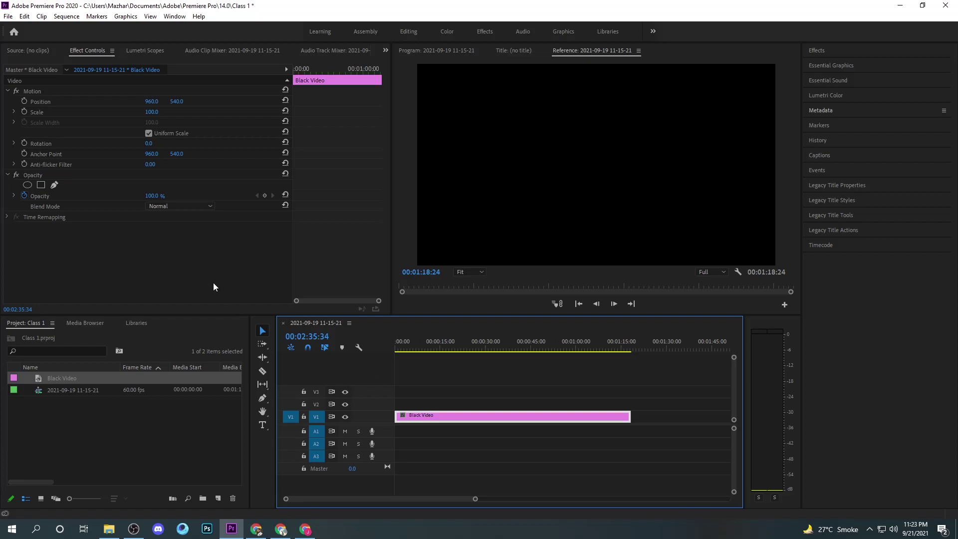
Create a 1920x1080 legacy title named Title 01 via File > New > Legacy Title.
{"action": "left_click", "coordinate": [7, 16]}
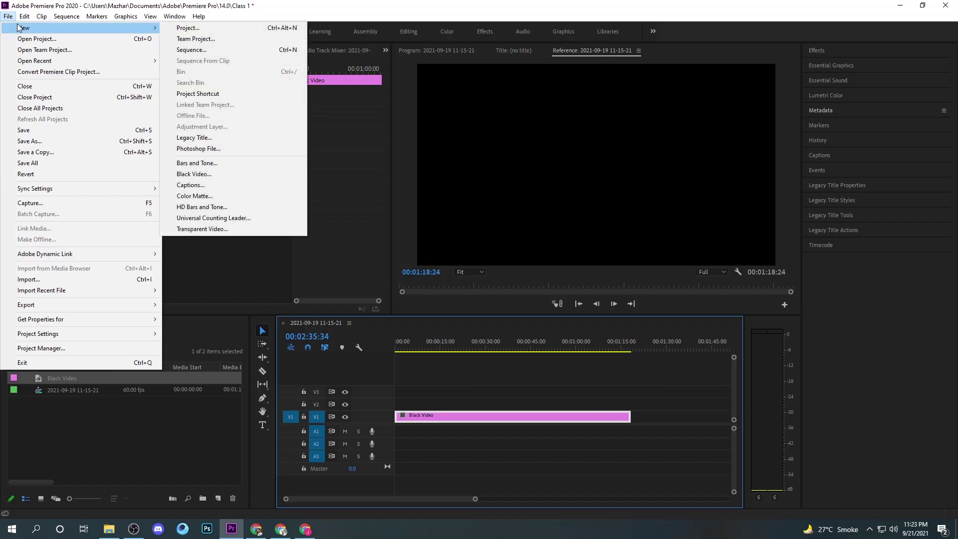
{"action": "mouse_move", "coordinate": [145, 30]}
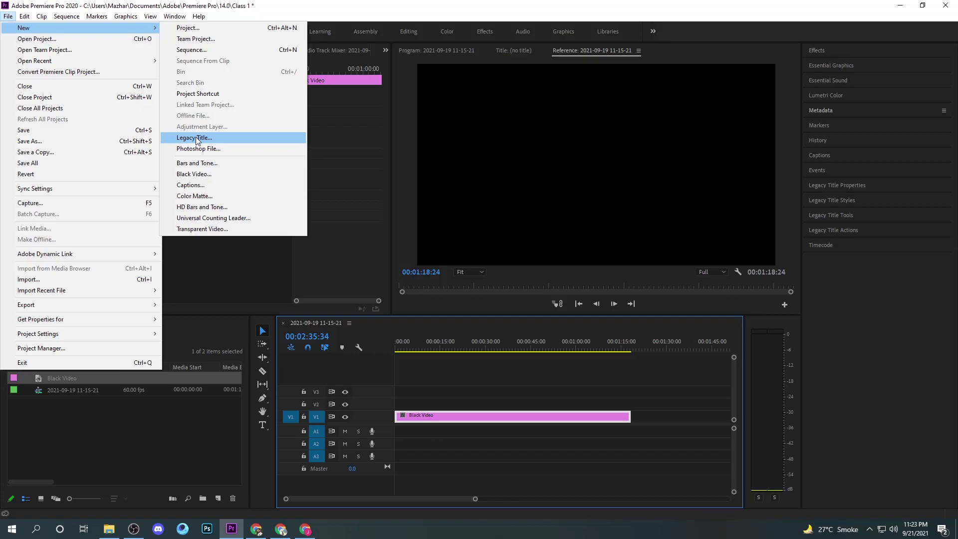
{"action": "left_click", "coordinate": [196, 139]}
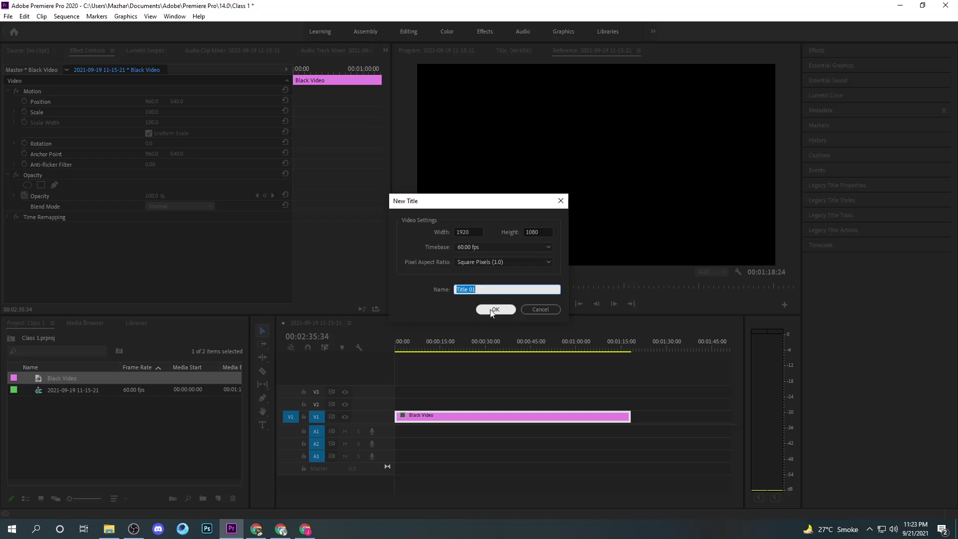
{"action": "left_click", "coordinate": [491, 310]}
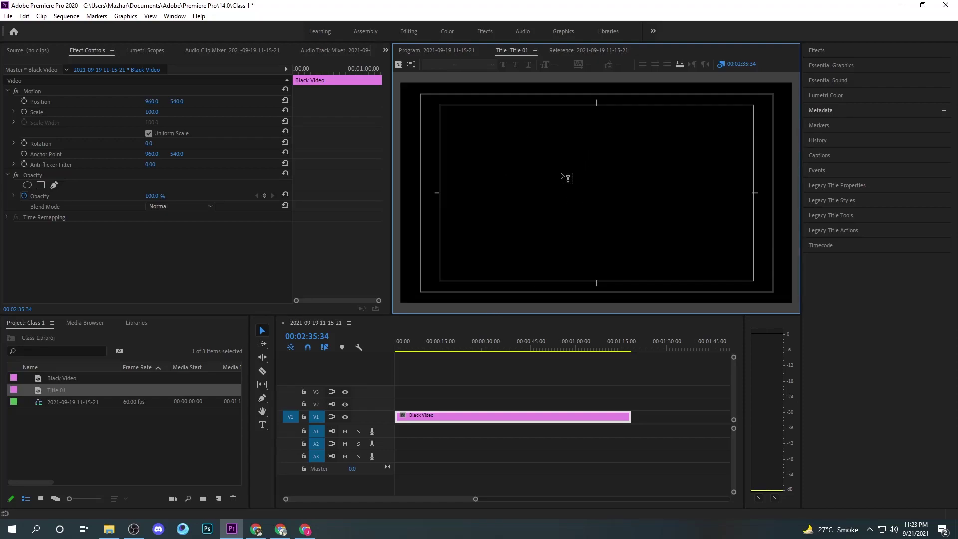
Paste the Quran resource text and move 'THE SACRED TEXT OF ISLAM' onto its own line.
{"action": "left_click", "coordinate": [487, 131]}
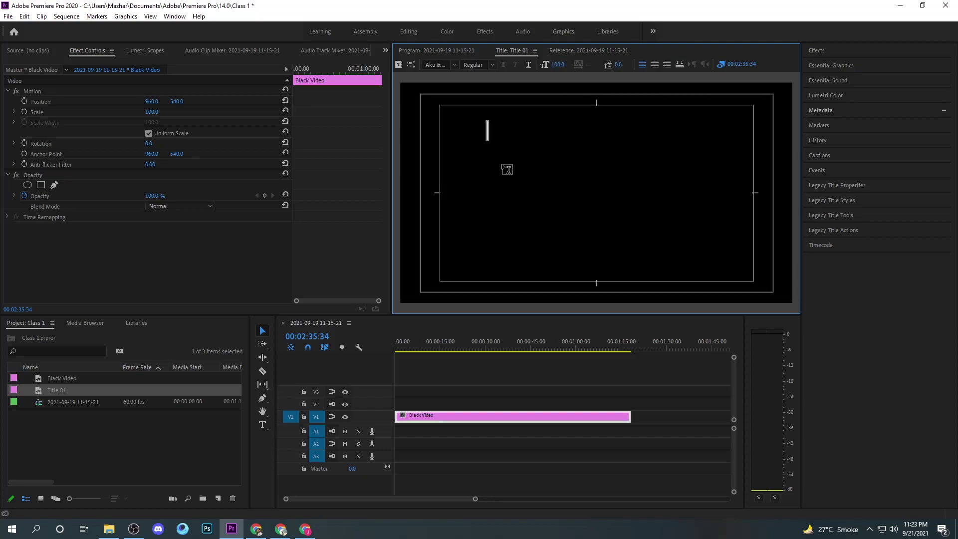
{"action": "key", "text": "ctrl+v"}
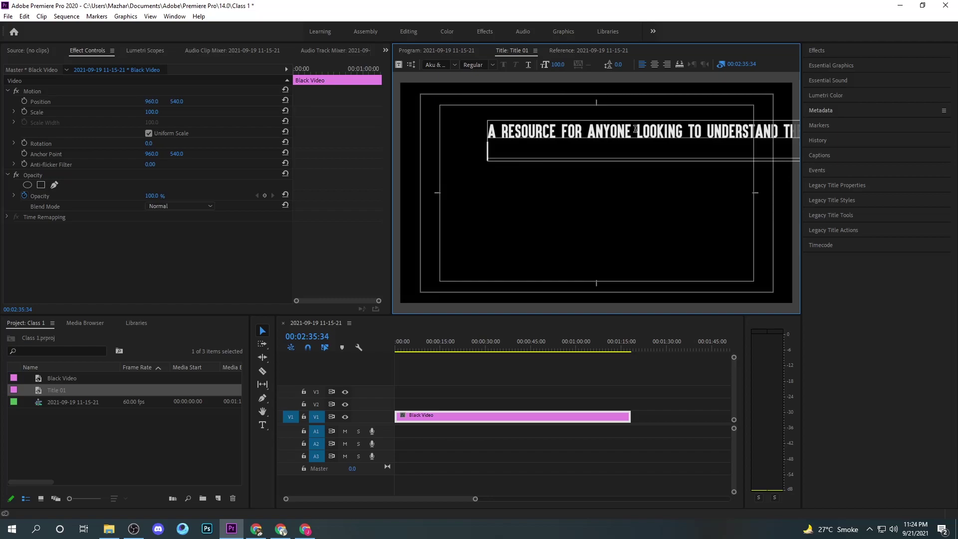
{"action": "left_click", "coordinate": [636, 129]}
{"action": "key", "text": "Return"}
{"action": "left_click", "coordinate": [633, 152]}
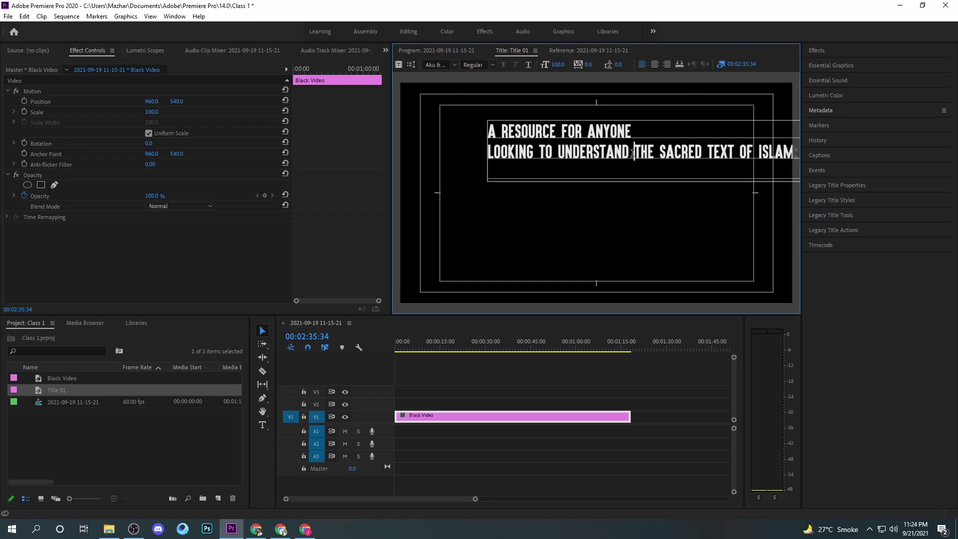
{"action": "key", "text": "Return"}
Break lines before 'THE WORLD'S LEADING ONLINE', 'SOURCE OF QURAN' and '1. THE OPENING'.
{"action": "left_click", "coordinate": [656, 175]}
{"action": "key", "text": "Return"}
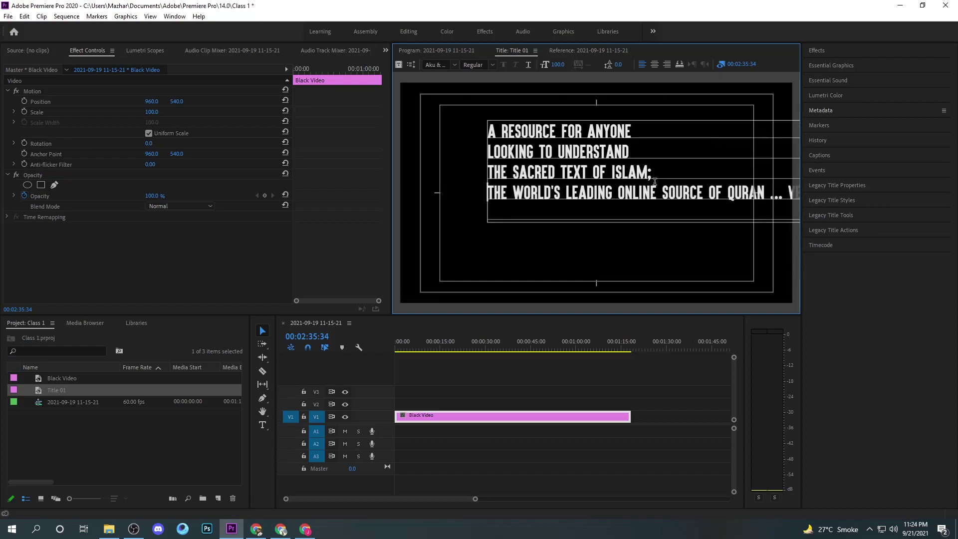
{"action": "left_click", "coordinate": [657, 192]}
{"action": "key", "text": "Return"}
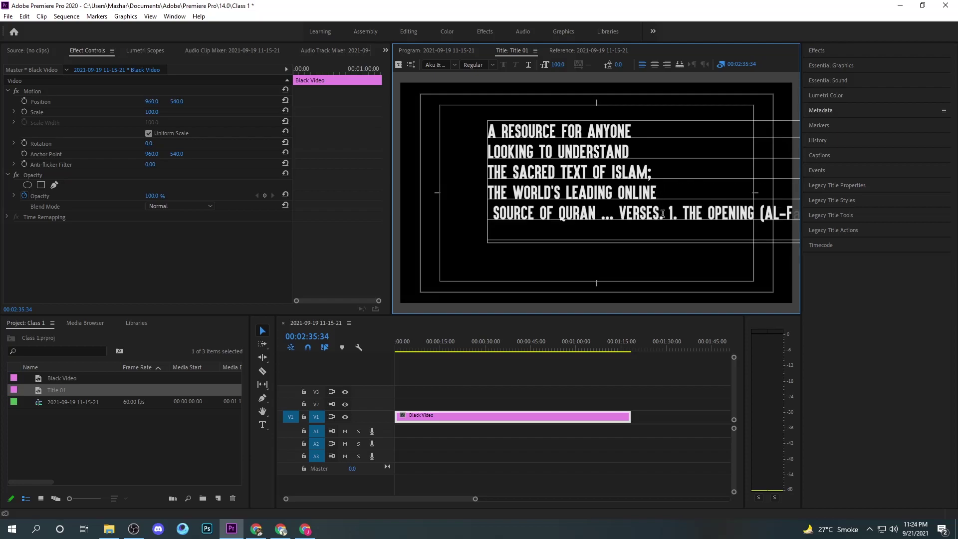
{"action": "left_click", "coordinate": [662, 214]}
{"action": "key", "text": "Return"}
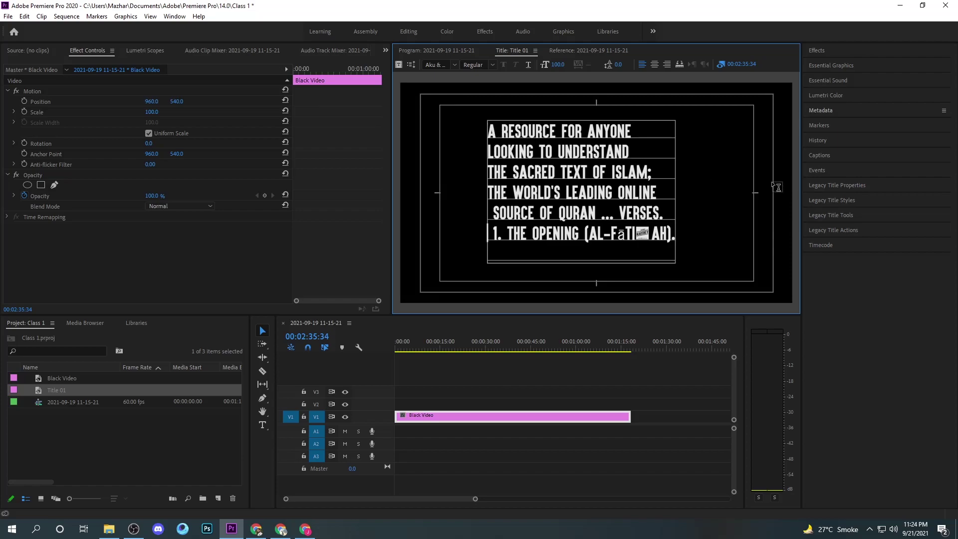
Select the title text and try several styles, settling on the purple Arial Bold style.
{"action": "left_click", "coordinate": [819, 216]}
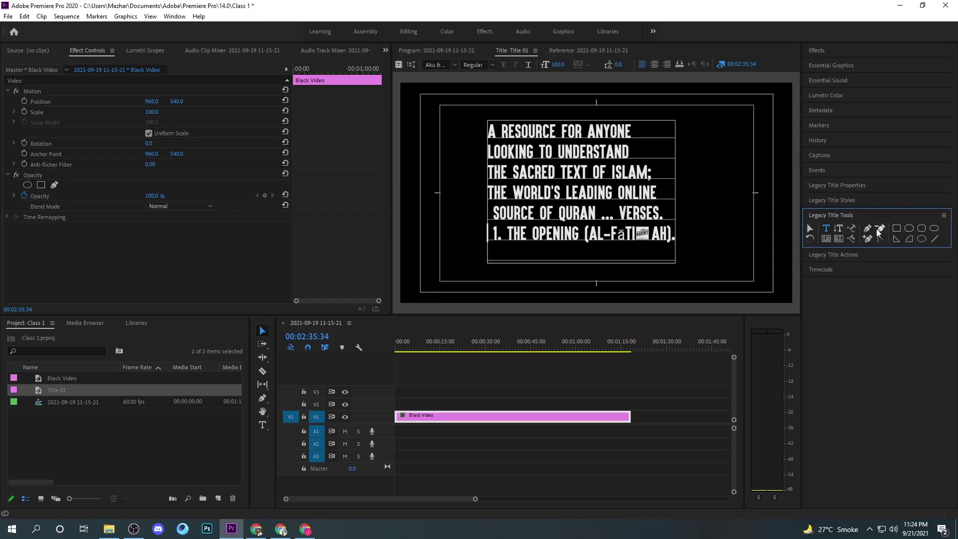
{"action": "left_click", "coordinate": [815, 200]}
{"action": "scroll", "coordinate": [858, 305], "scroll_direction": "down", "scroll_amount": 3}
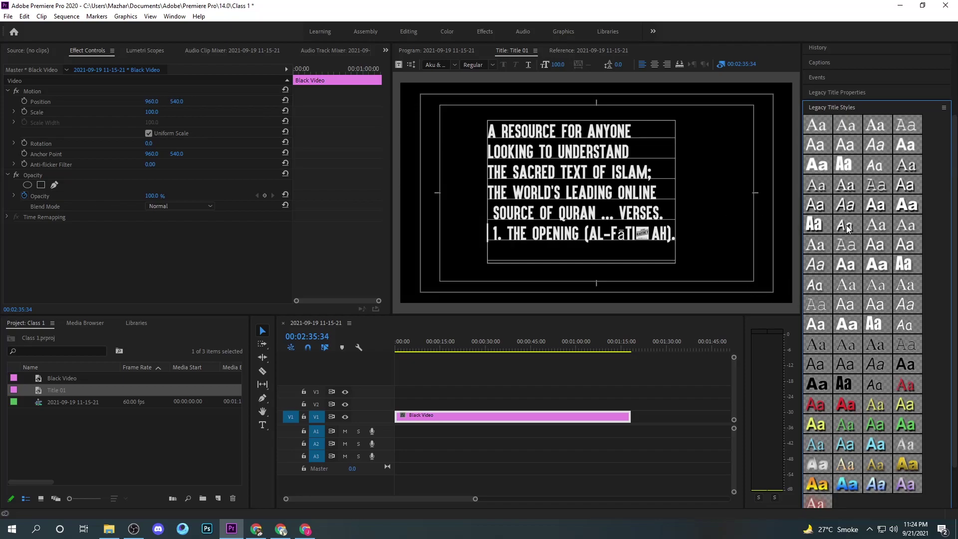
{"action": "scroll", "coordinate": [830, 477], "scroll_direction": "down", "scroll_amount": 2}
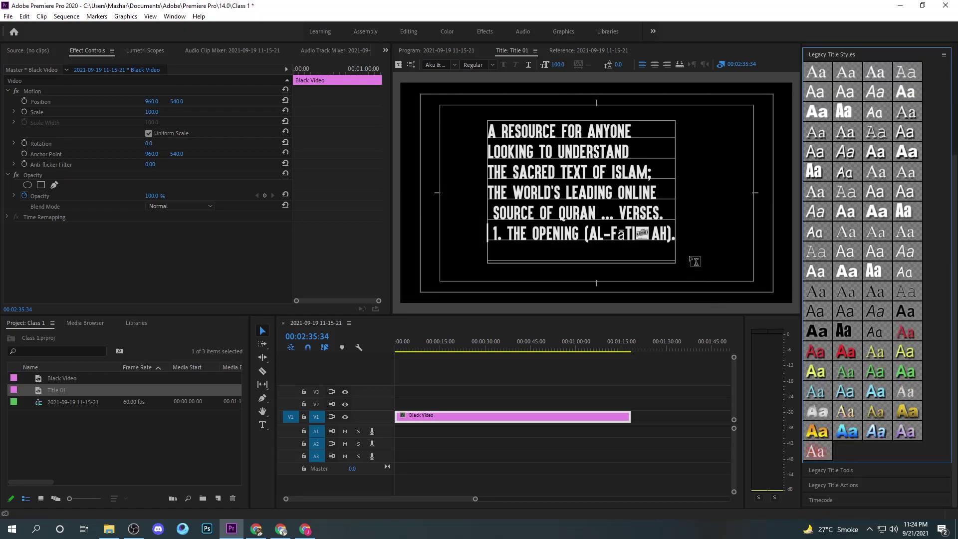
{"action": "mouse_move", "coordinate": [675, 238]}
{"action": "left_mouse_down"}
{"action": "mouse_move", "coordinate": [531, 175]}
{"action": "mouse_move", "coordinate": [488, 131]}
{"action": "left_mouse_up"}
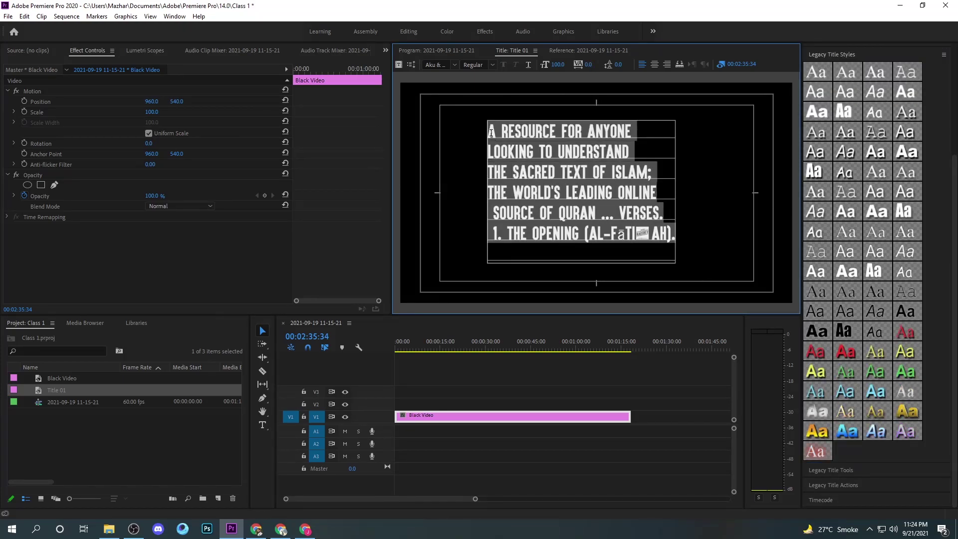
{"action": "left_click", "coordinate": [822, 454]}
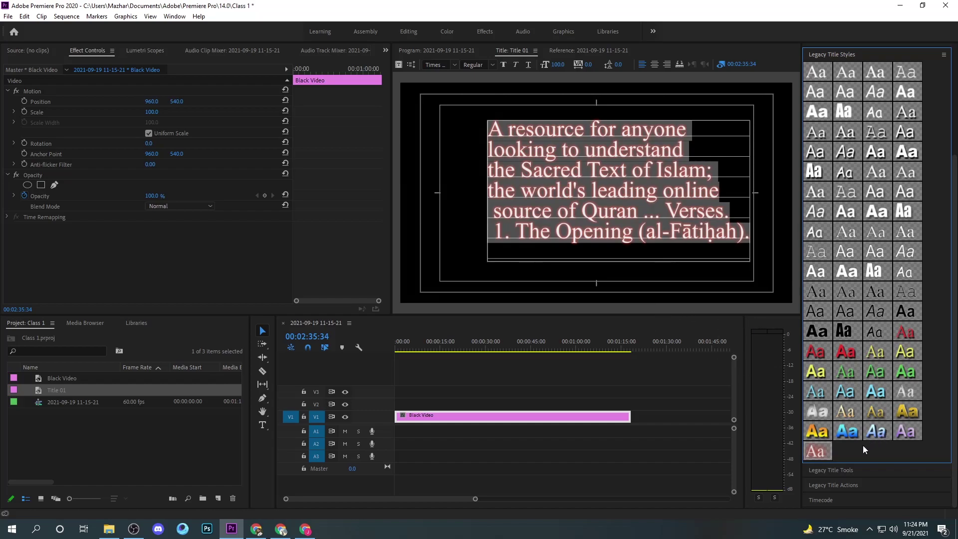
{"action": "left_click", "coordinate": [853, 435]}
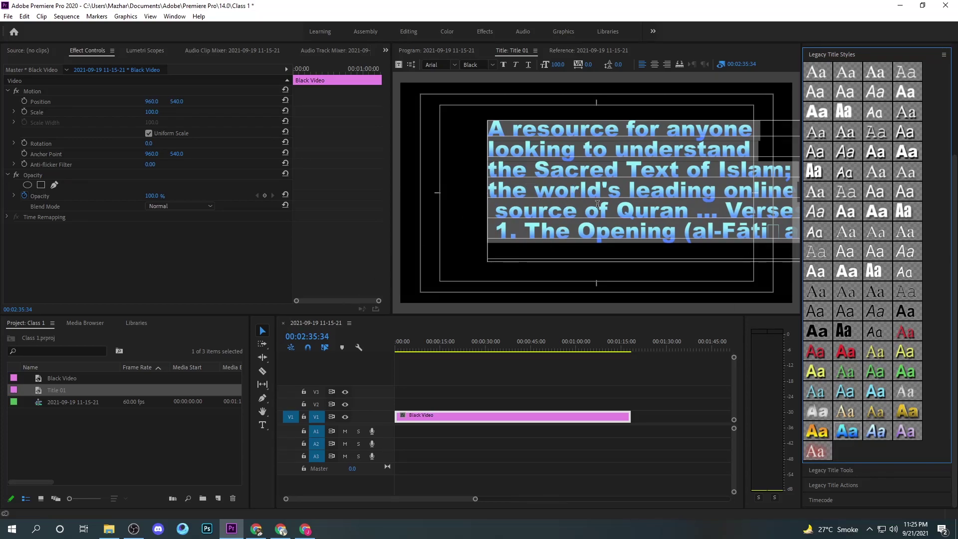
{"action": "left_click", "coordinate": [905, 432]}
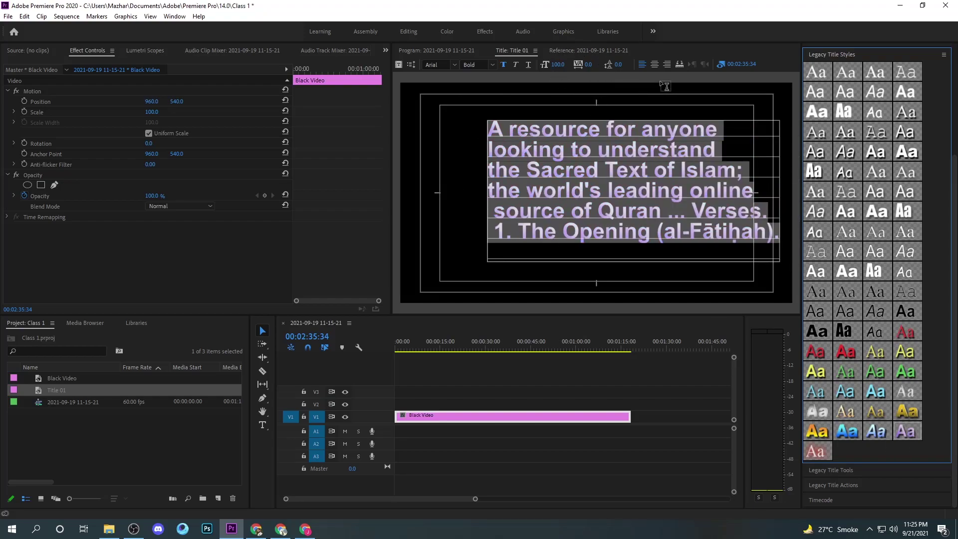
Try center and right alignment, then set the text to left alignment.
{"action": "left_click", "coordinate": [654, 65]}
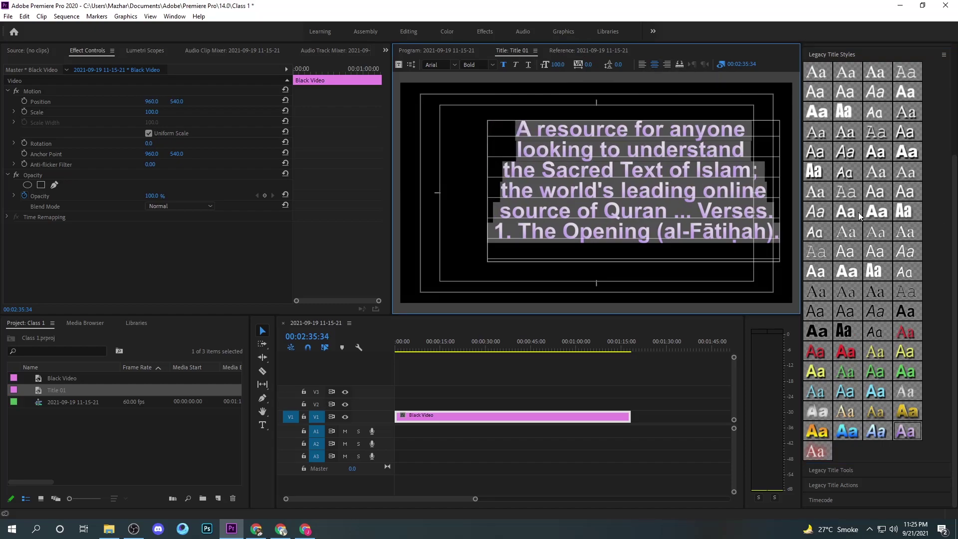
{"action": "scroll", "coordinate": [858, 211], "scroll_direction": "up", "scroll_amount": 2}
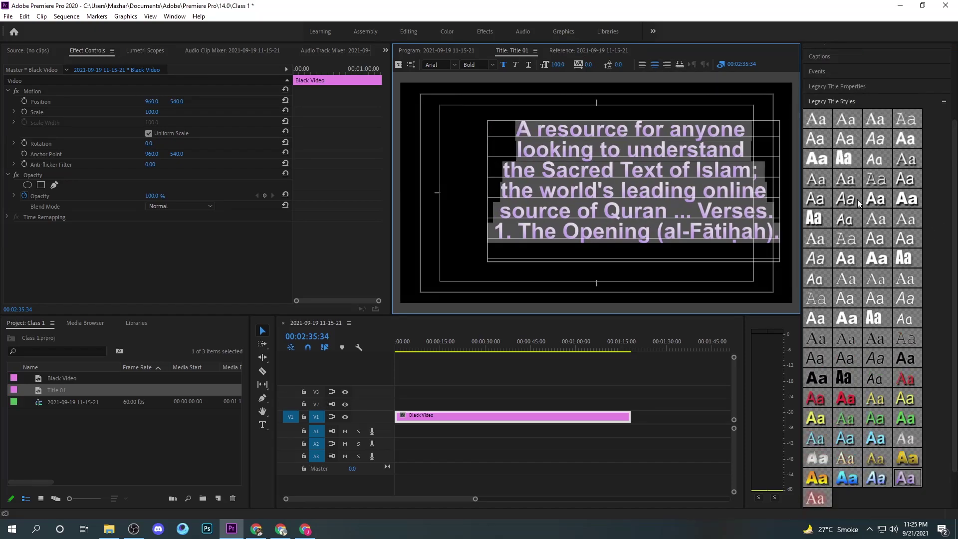
{"action": "left_click", "coordinate": [822, 102]}
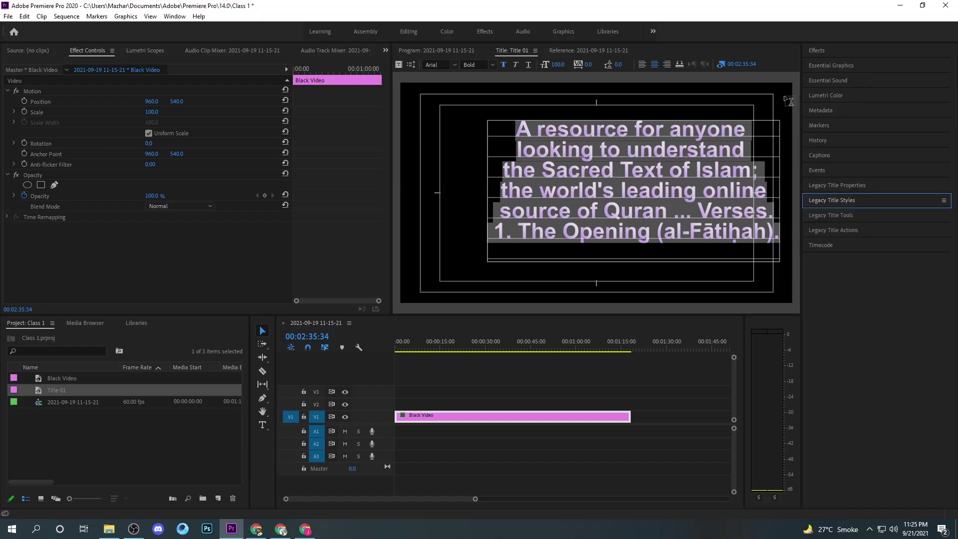
{"action": "left_click", "coordinate": [642, 64]}
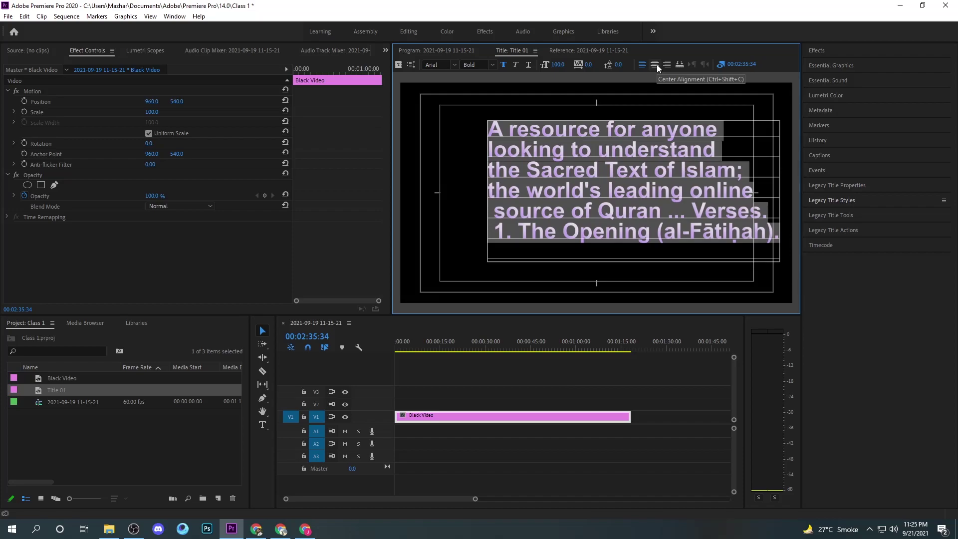
{"action": "left_click", "coordinate": [657, 64]}
{"action": "left_click", "coordinate": [666, 64]}
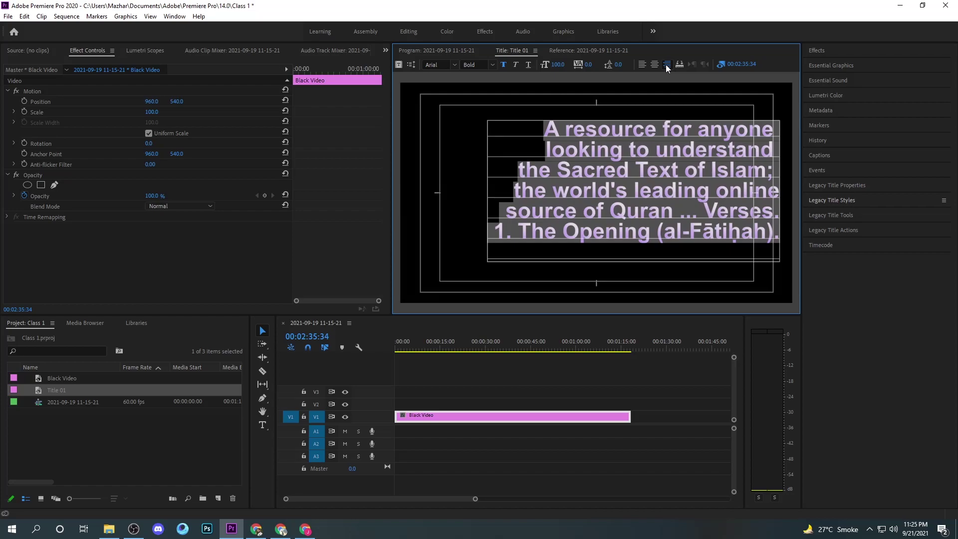
{"action": "left_click", "coordinate": [642, 65]}
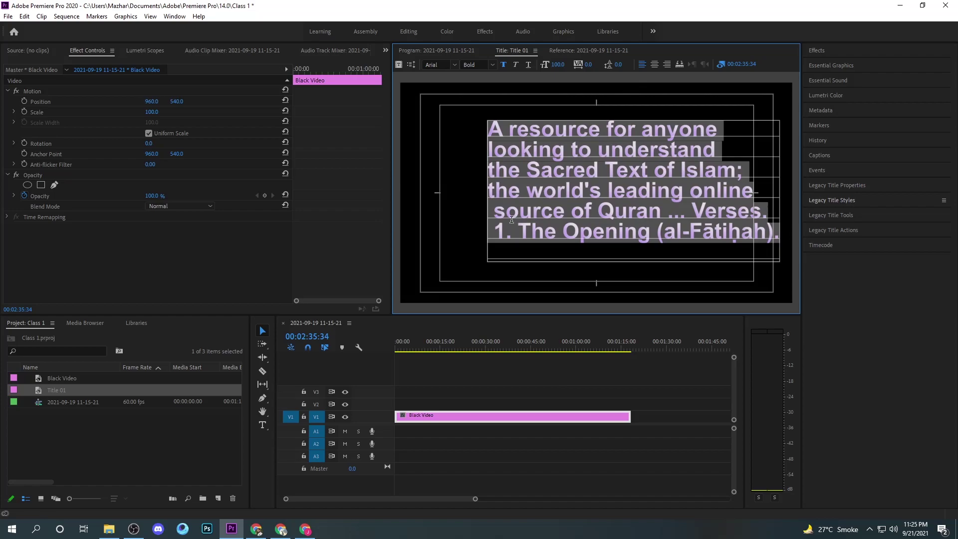
Delete the leading spaces before 'source' and '1. The Opening'.
{"action": "left_click", "coordinate": [495, 218]}
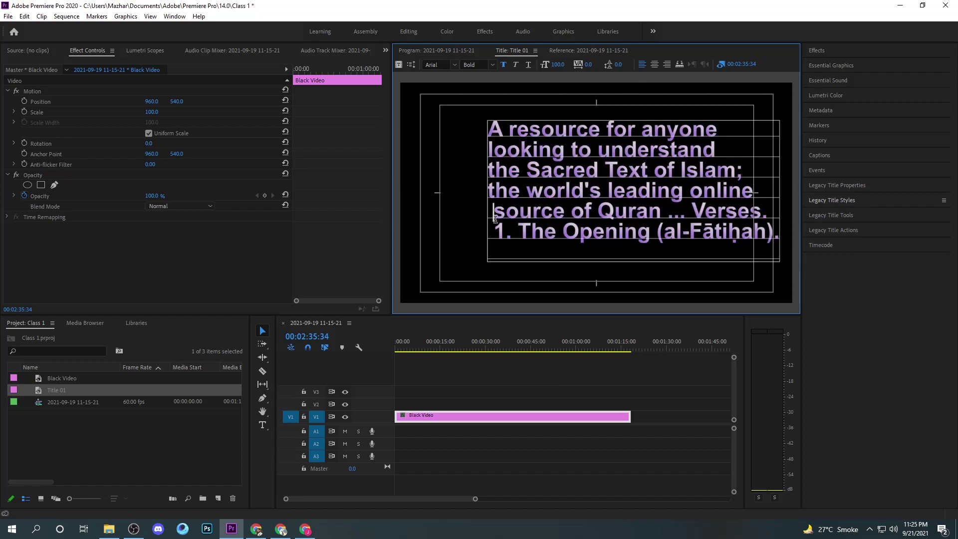
{"action": "key", "text": "BackSpace"}
{"action": "left_click", "coordinate": [495, 232]}
{"action": "key", "text": "BackSpace"}
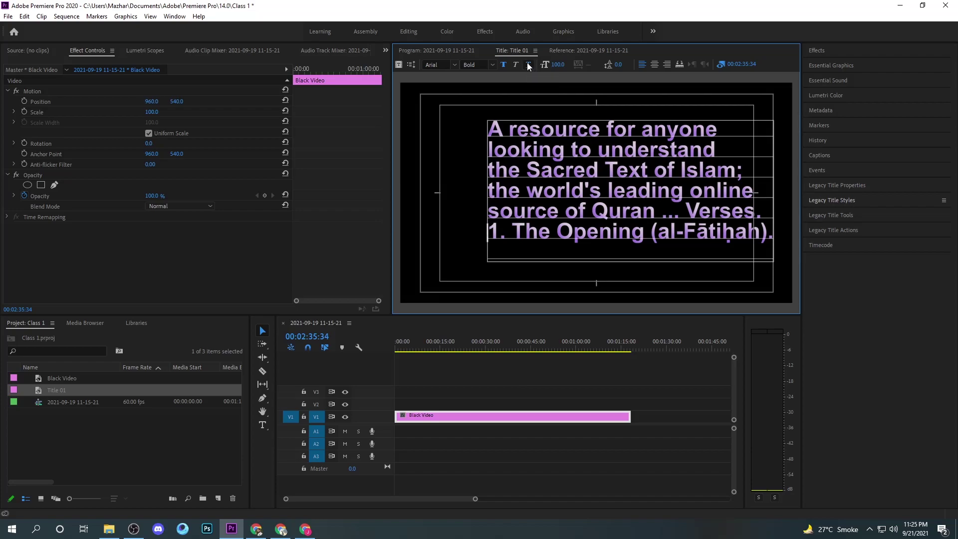
Underline all the title text and make it Arial Bold Italic.
{"action": "left_click", "coordinate": [527, 64]}
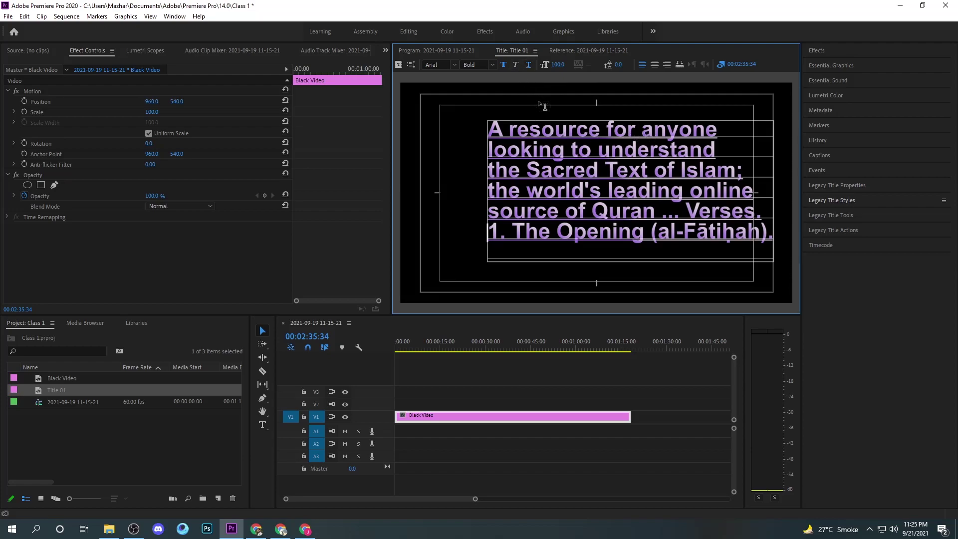
{"action": "left_click", "coordinate": [515, 66]}
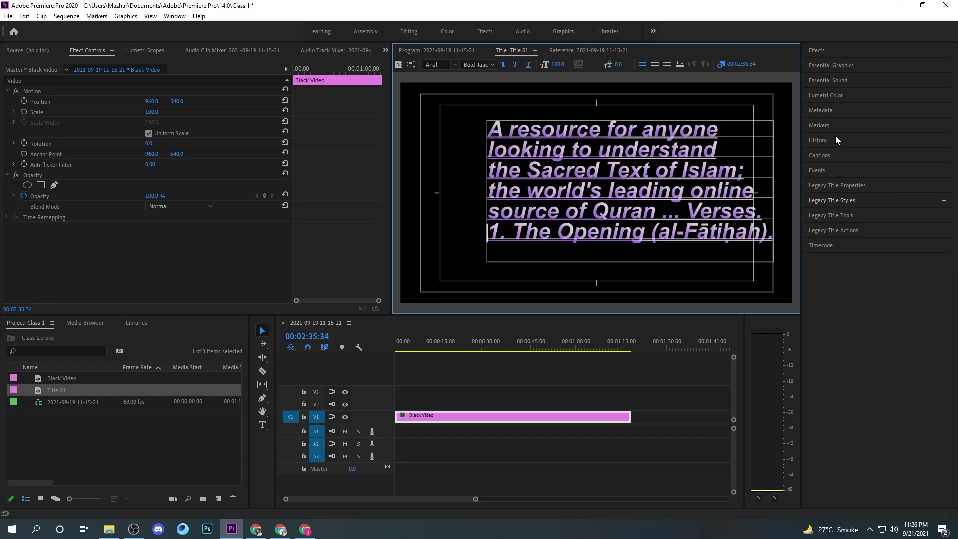
Shift the title text block to X 987.2, Y 511.3 in Legacy Title Properties.
{"action": "left_click", "coordinate": [823, 186]}
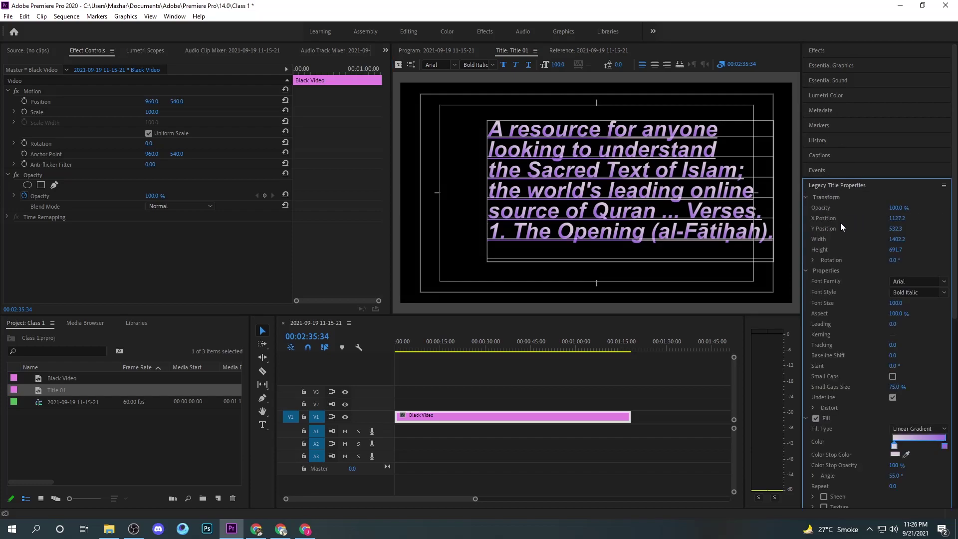
{"action": "scroll", "coordinate": [843, 239], "scroll_direction": "down", "scroll_amount": 3}
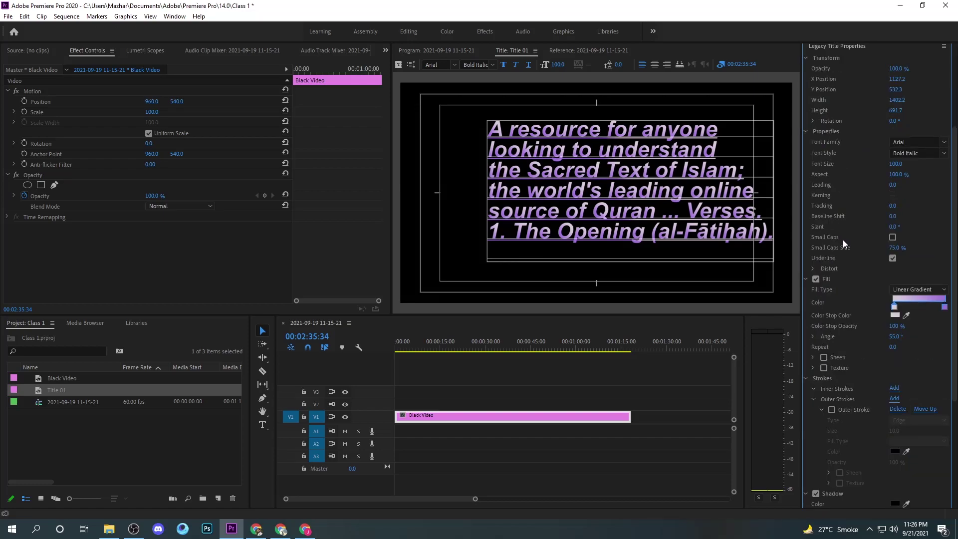
{"action": "scroll", "coordinate": [849, 240], "scroll_direction": "up", "scroll_amount": 1}
{"action": "left_click_drag", "start_coordinate": [897, 125], "coordinate": [899, 125]}
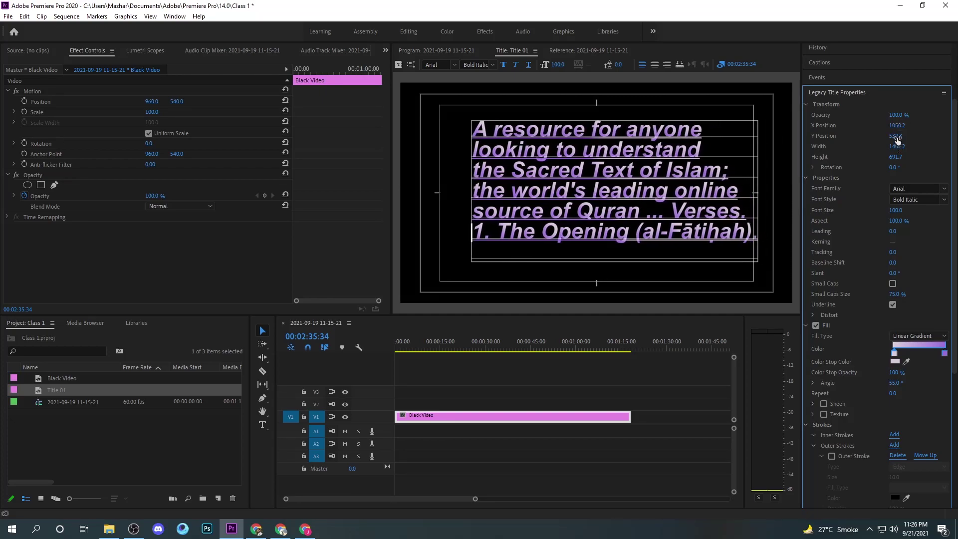
{"action": "left_click_drag", "start_coordinate": [896, 135], "coordinate": [898, 125]}
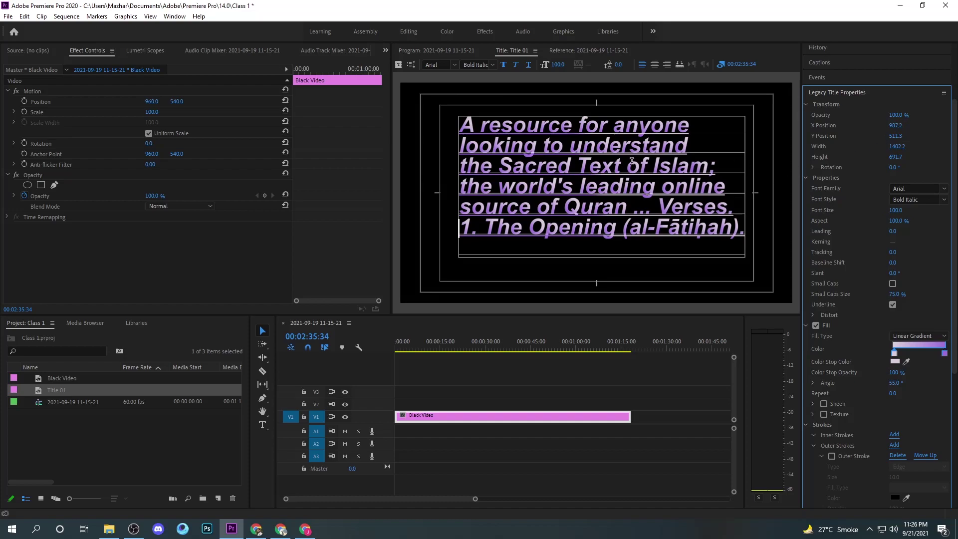
Change the right gradient stop to a deep purple and save the project.
{"action": "left_click", "coordinate": [944, 353]}
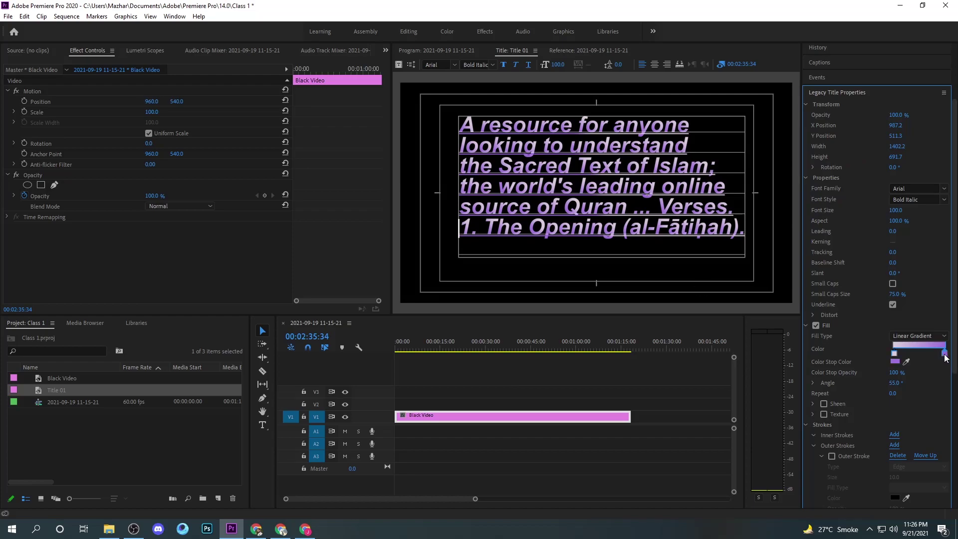
{"action": "left_click", "coordinate": [897, 362]}
{"action": "mouse_move", "coordinate": [451, 305]}
{"action": "left_mouse_down"}
{"action": "mouse_move", "coordinate": [472, 303]}
{"action": "mouse_move", "coordinate": [485, 277]}
{"action": "left_mouse_up"}
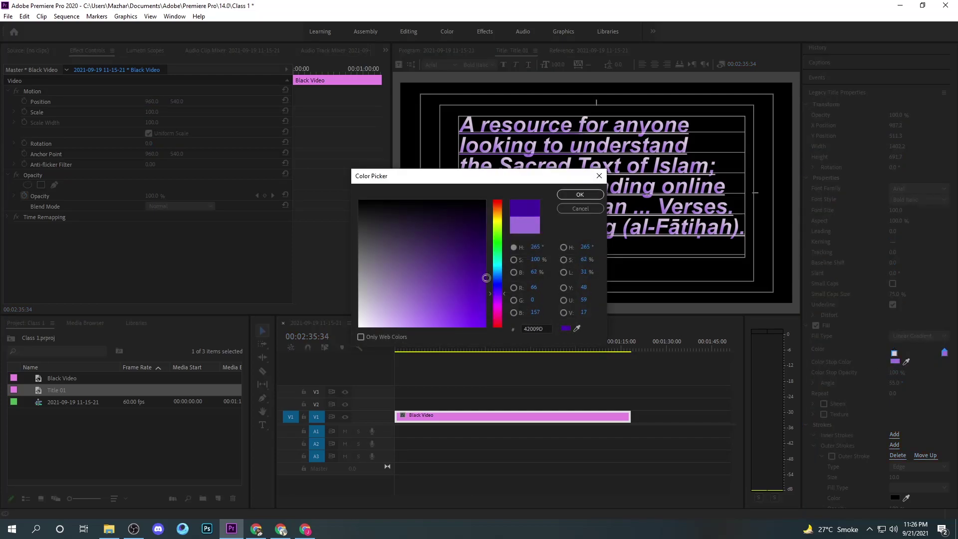
{"action": "left_click", "coordinate": [579, 194]}
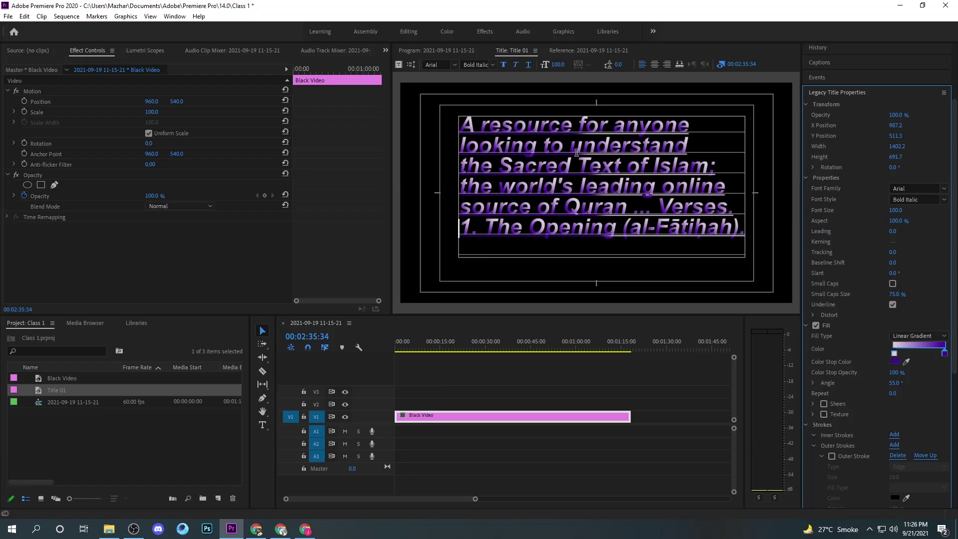
{"action": "key", "text": "ctrl+s"}
{"action": "left_click", "coordinate": [834, 92]}
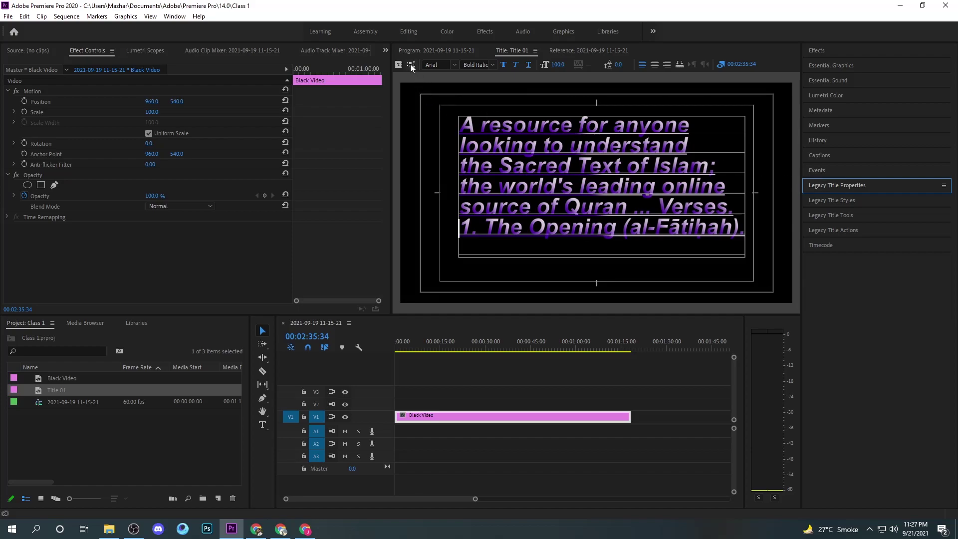
Set Title 01 to Crawl Left with Start Off Screen and End Off Screen enabled.
{"action": "left_click", "coordinate": [261, 335]}
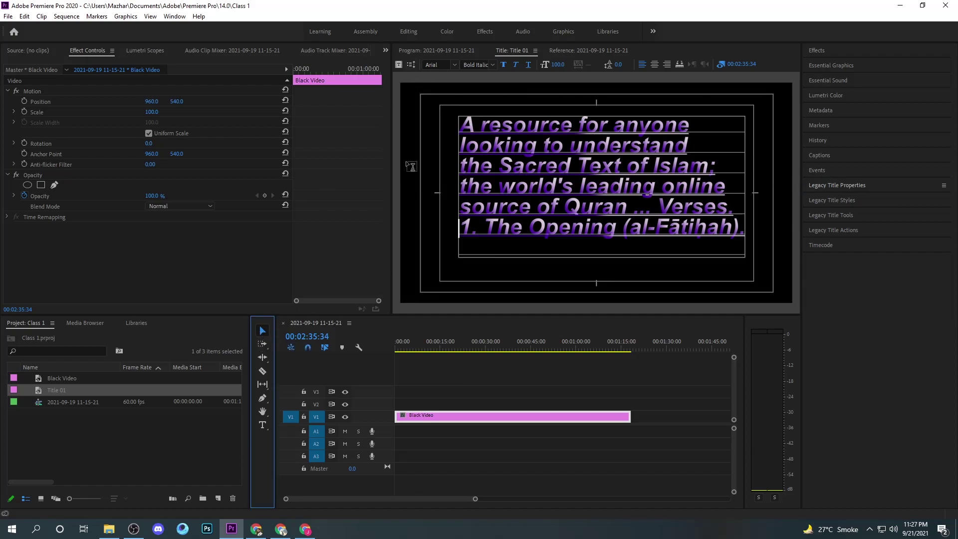
{"action": "left_click", "coordinate": [412, 64]}
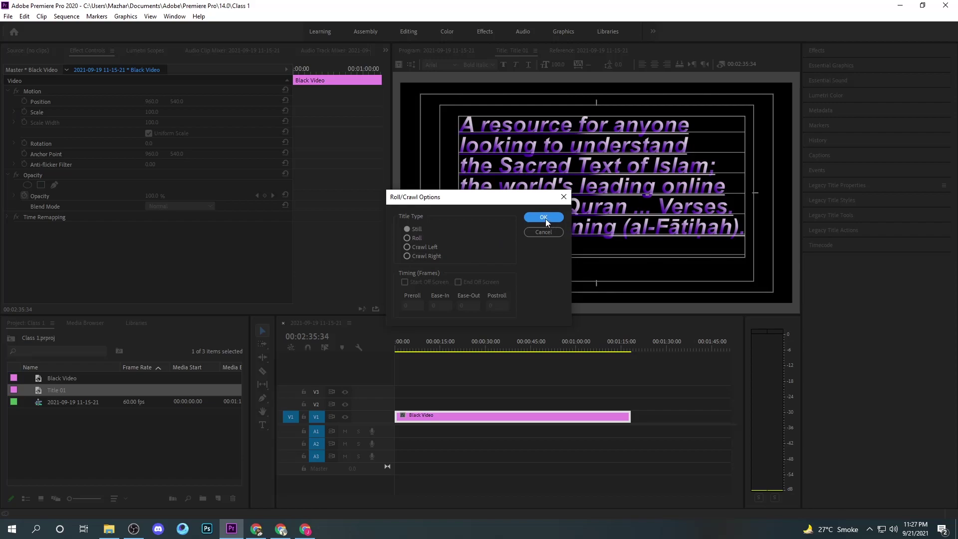
{"action": "left_click", "coordinate": [565, 197]}
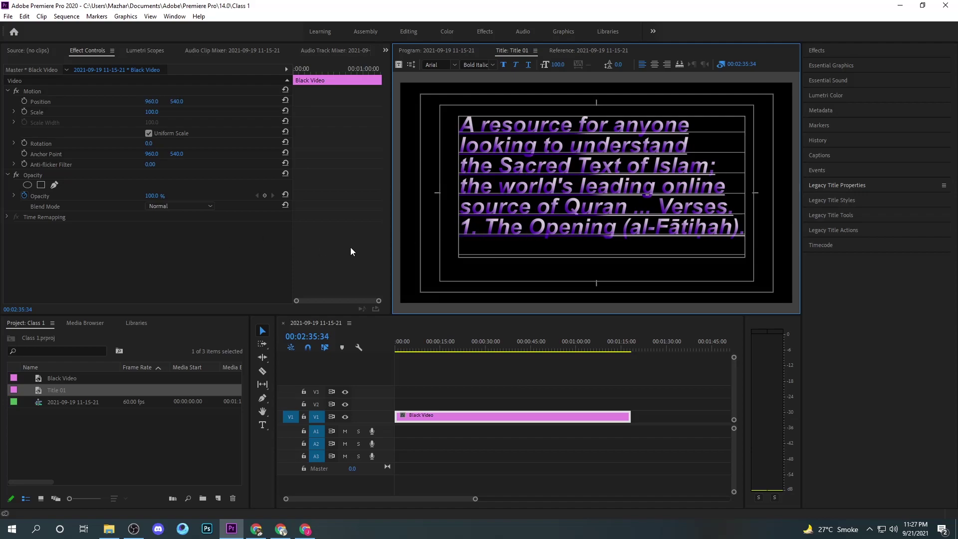
{"action": "left_click", "coordinate": [411, 65]}
{"action": "left_click", "coordinate": [407, 247]}
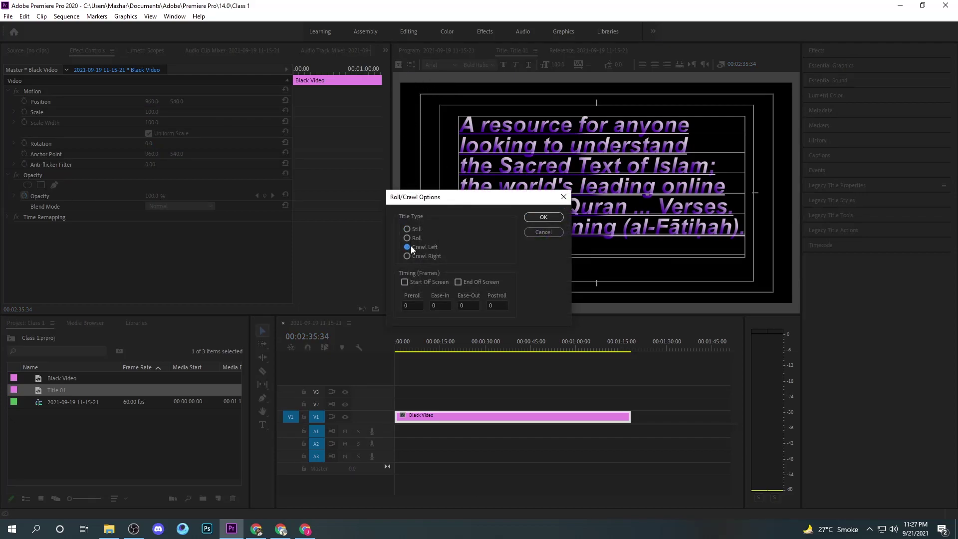
{"action": "left_click", "coordinate": [404, 282]}
{"action": "left_click", "coordinate": [458, 282]}
{"action": "left_click", "coordinate": [543, 217]}
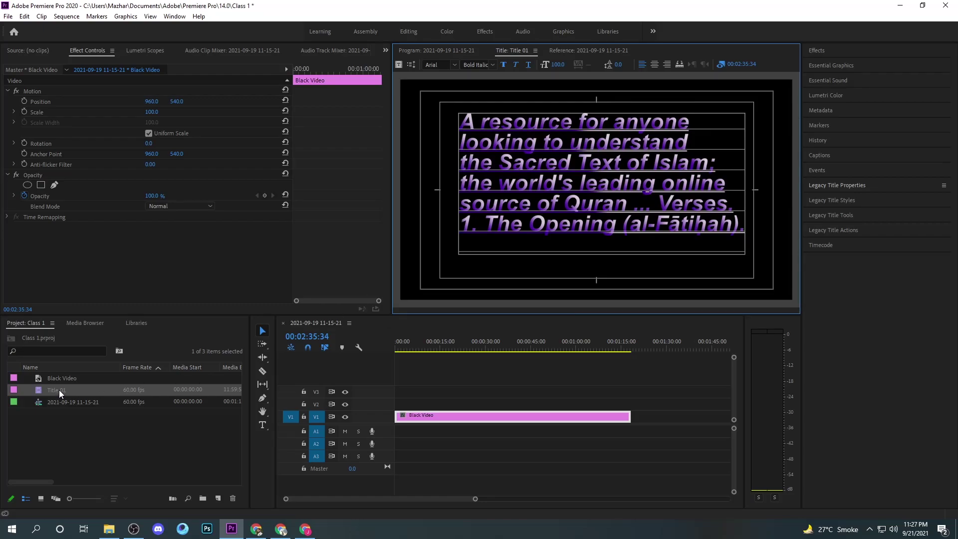
Place Title 01 on V2 at the sequence start, extended to the Black Video's end.
{"action": "left_click_drag", "start_coordinate": [58, 390], "coordinate": [594, 410]}
{"action": "left_click_drag", "start_coordinate": [631, 410], "coordinate": [631, 410]}
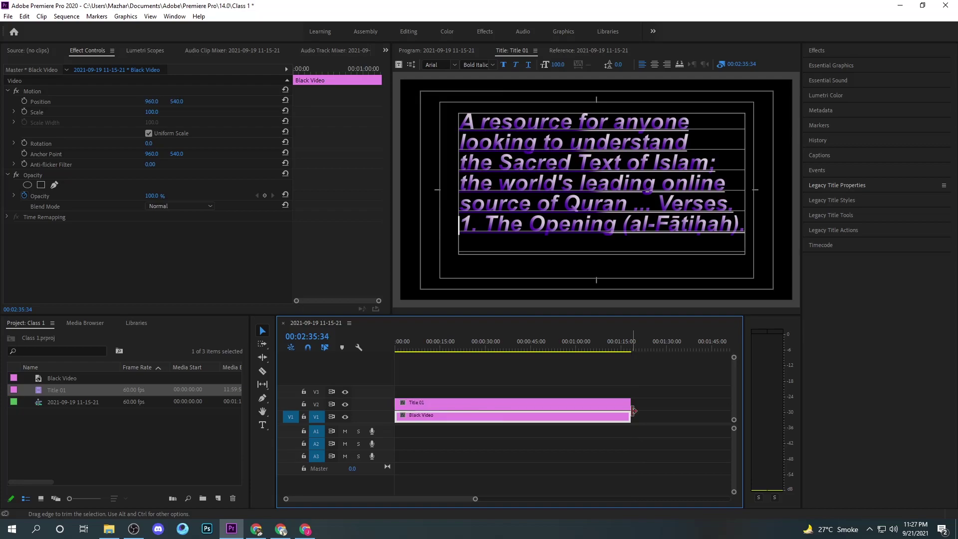
{"action": "left_click", "coordinate": [576, 49]}
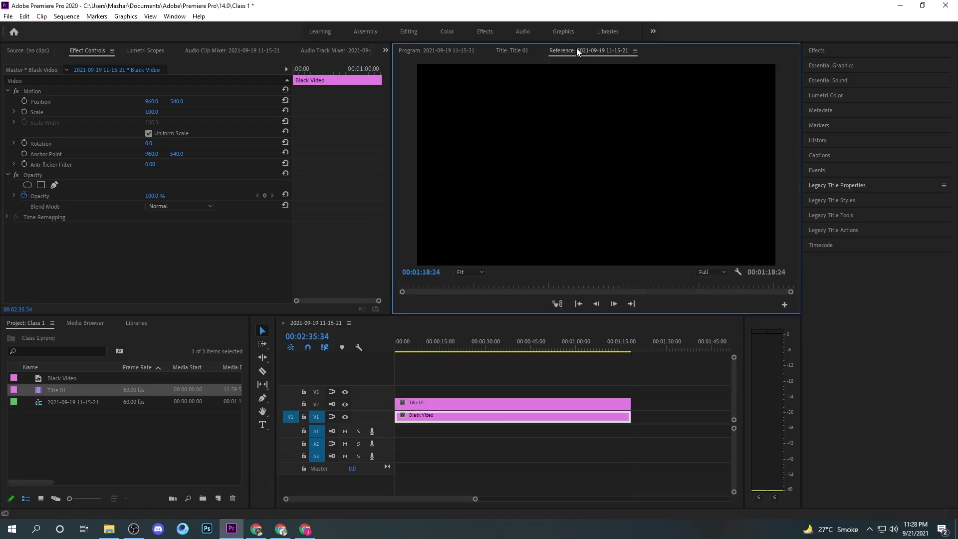
{"action": "left_click", "coordinate": [400, 360]}
{"action": "left_click", "coordinate": [400, 341]}
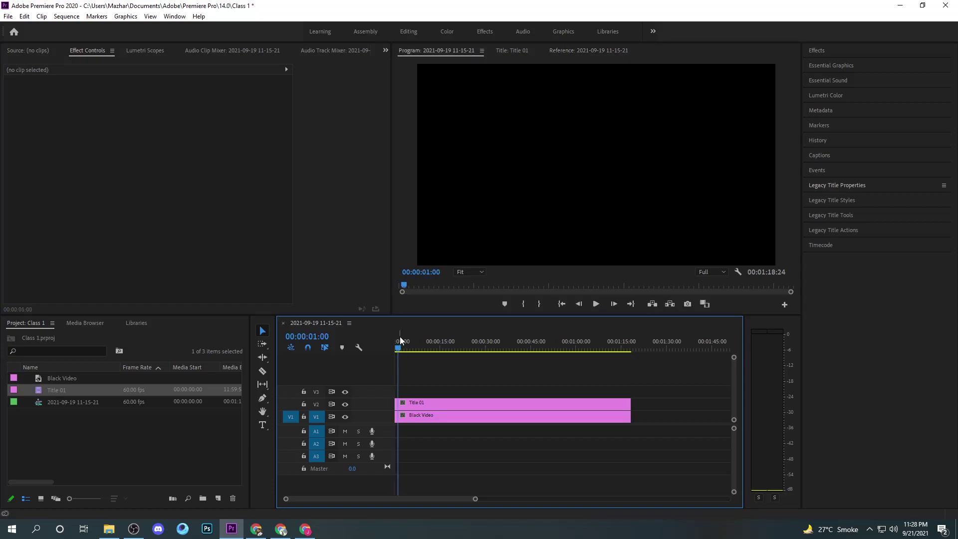
Play back the crawl and re-trim Title 01 to end with the Black Video.
{"action": "key", "text": "space"}
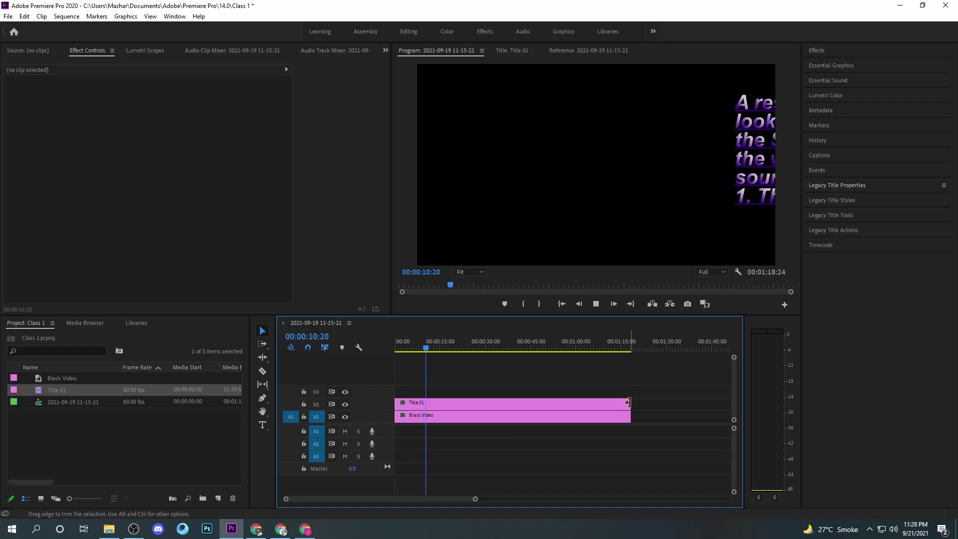
{"action": "left_click_drag", "start_coordinate": [629, 402], "coordinate": [475, 405]}
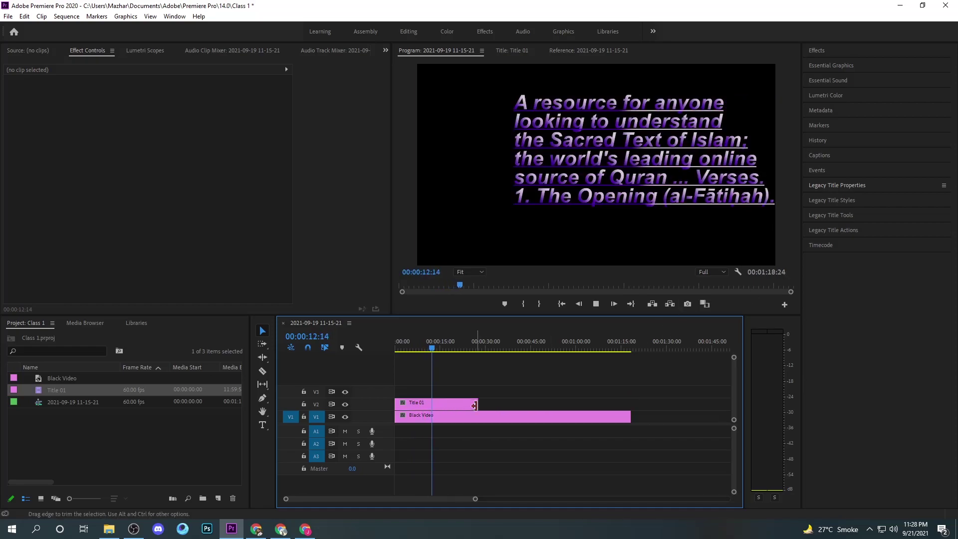
{"action": "left_click_drag", "start_coordinate": [475, 405], "coordinate": [630, 405]}
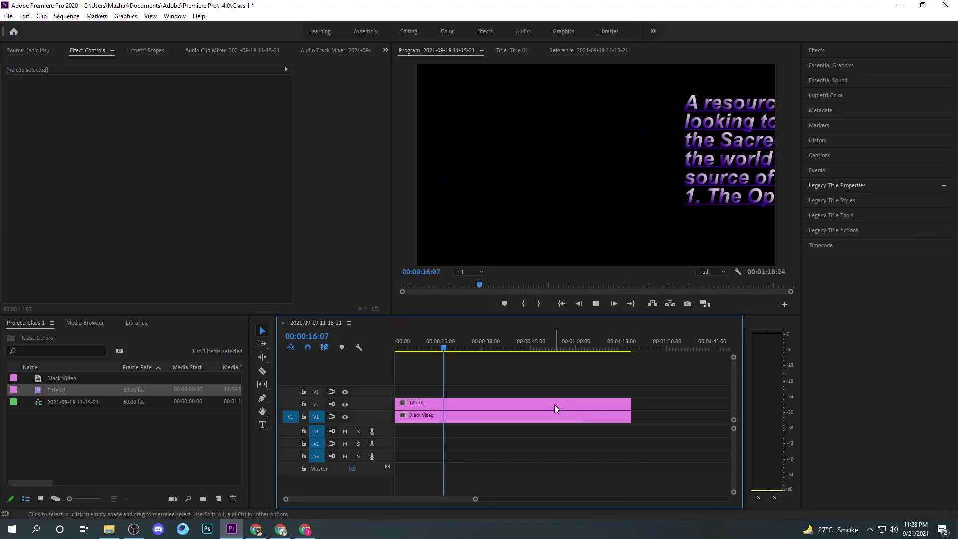
{"action": "right_click", "coordinate": [531, 402]}
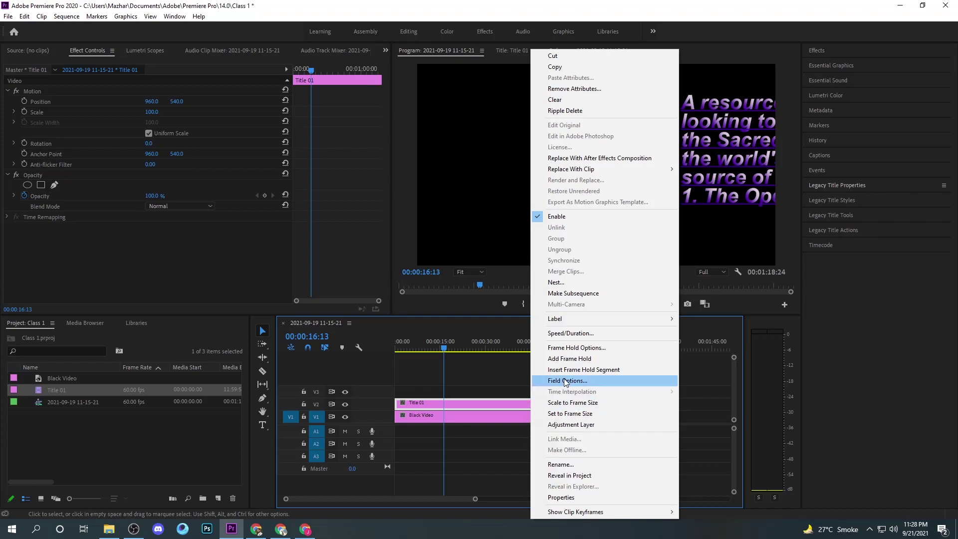
{"action": "left_click", "coordinate": [573, 334]}
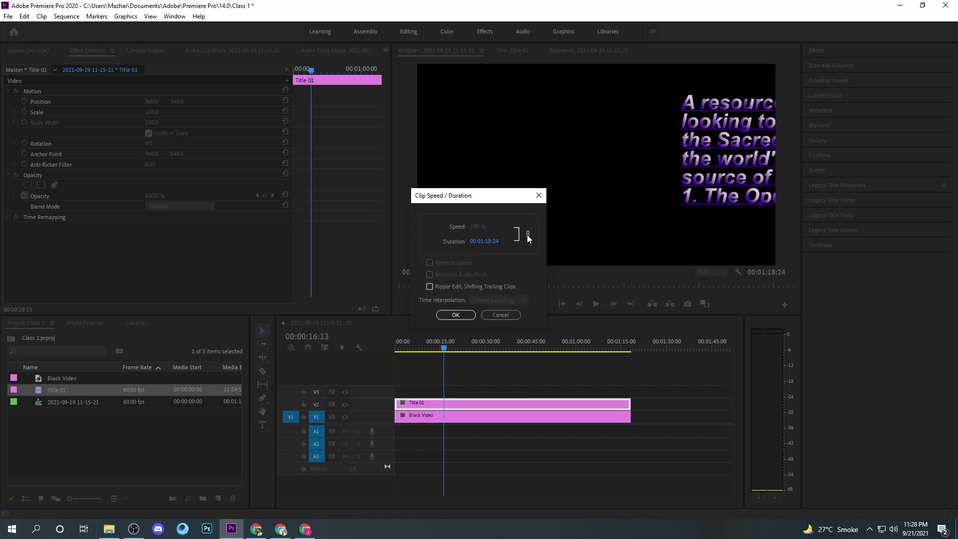
{"action": "left_click", "coordinate": [539, 195]}
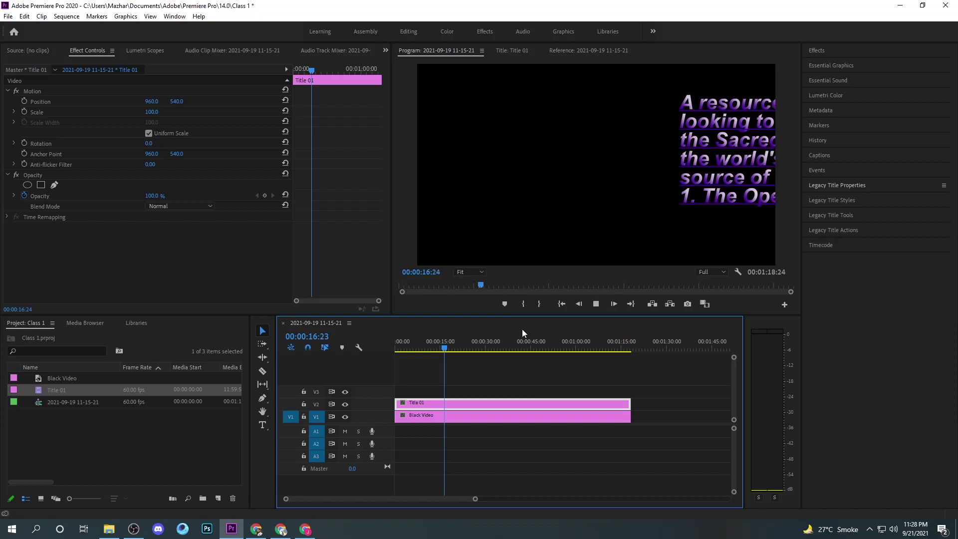
{"action": "left_click_drag", "start_coordinate": [442, 349], "coordinate": [517, 352]}
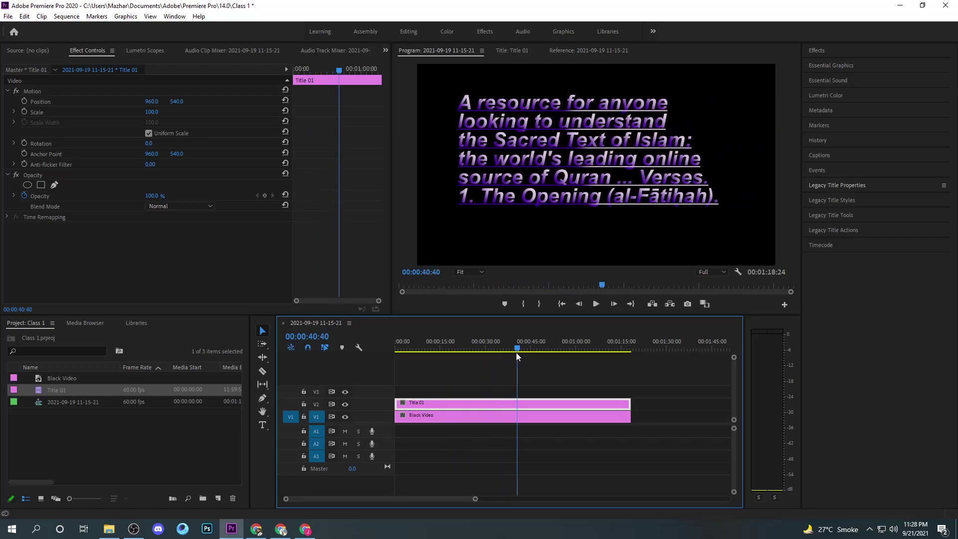